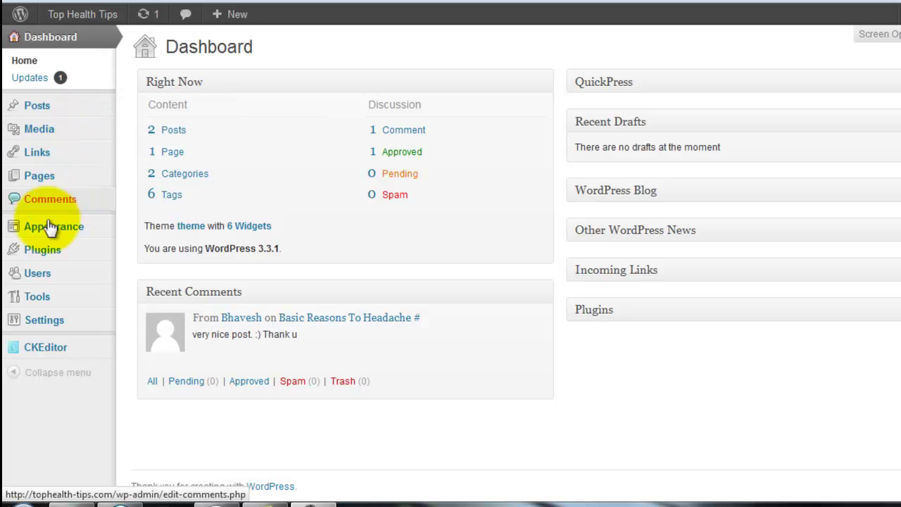
- Select the recent dashboard comment's text and dismiss the Windows colour-scheme prompt
mouse_move(50, 238)
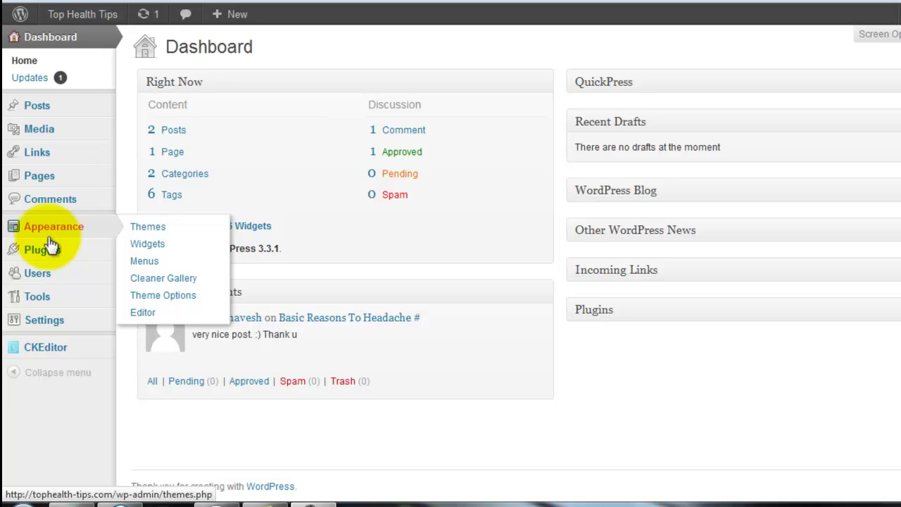
mouse_move(251, 338)
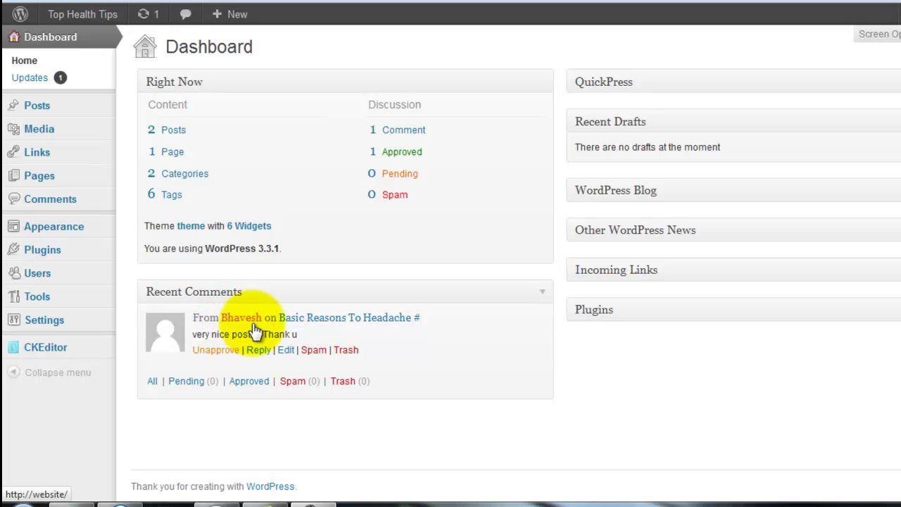
left_click_drag(307, 335, 190, 336)
triple_click(266, 336)
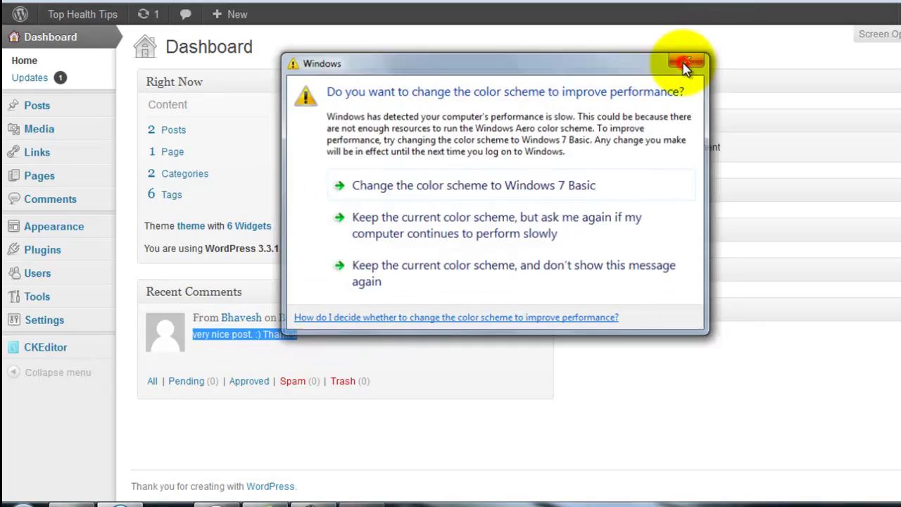
left_click(686, 64)
double_click(275, 334)
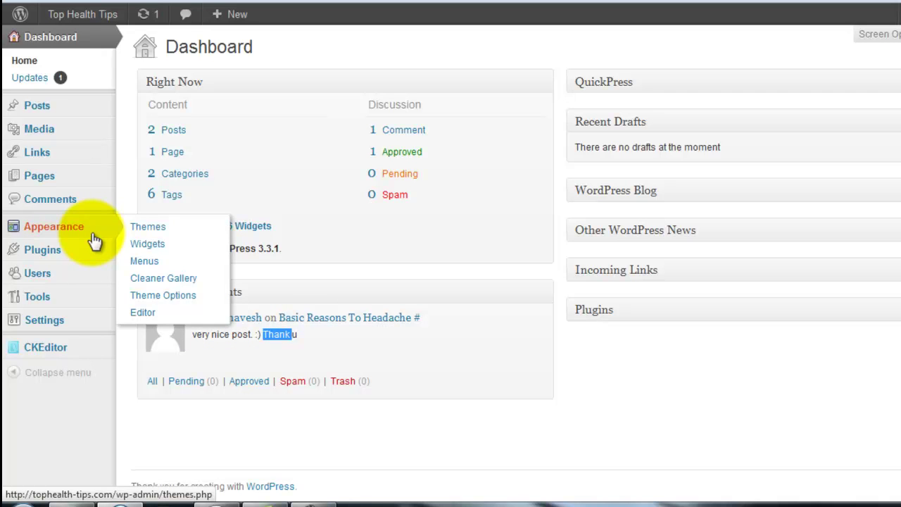
- Activate Akismet from Installed Plugins and open its API key configuration page
mouse_move(100, 270)
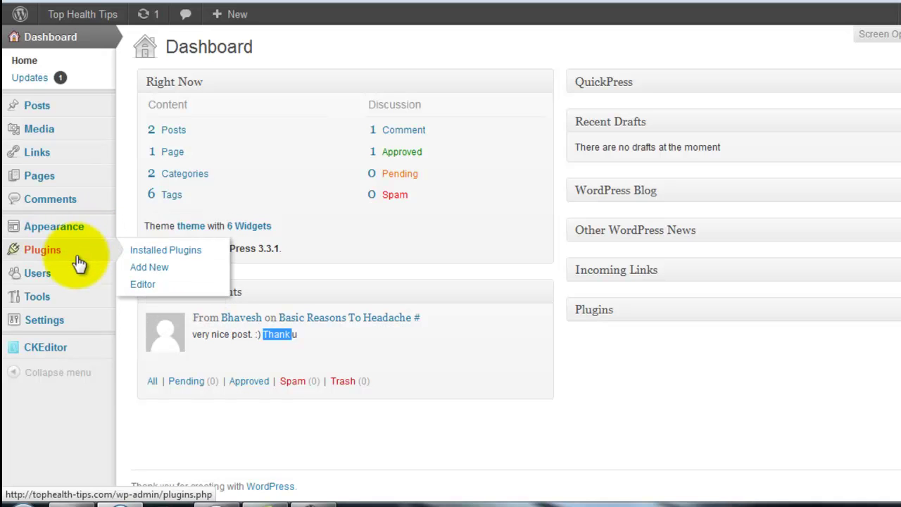
mouse_move(65, 273)
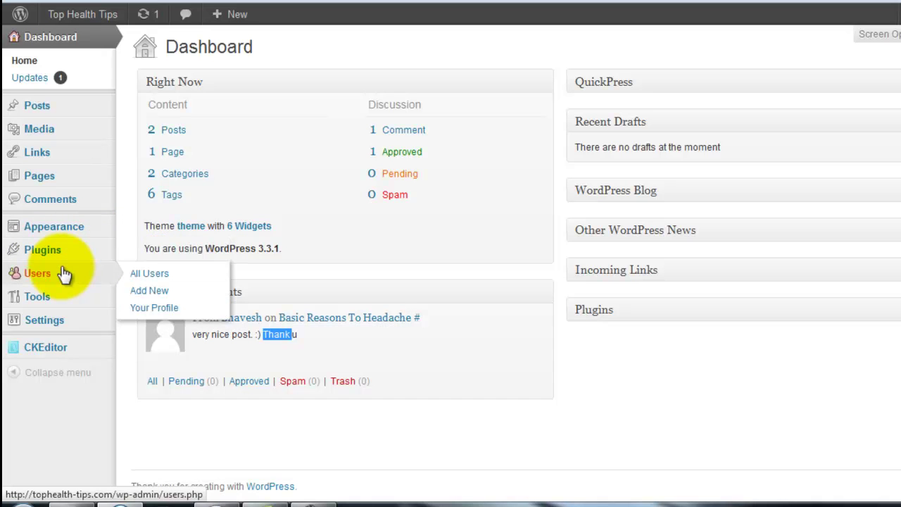
mouse_move(67, 252)
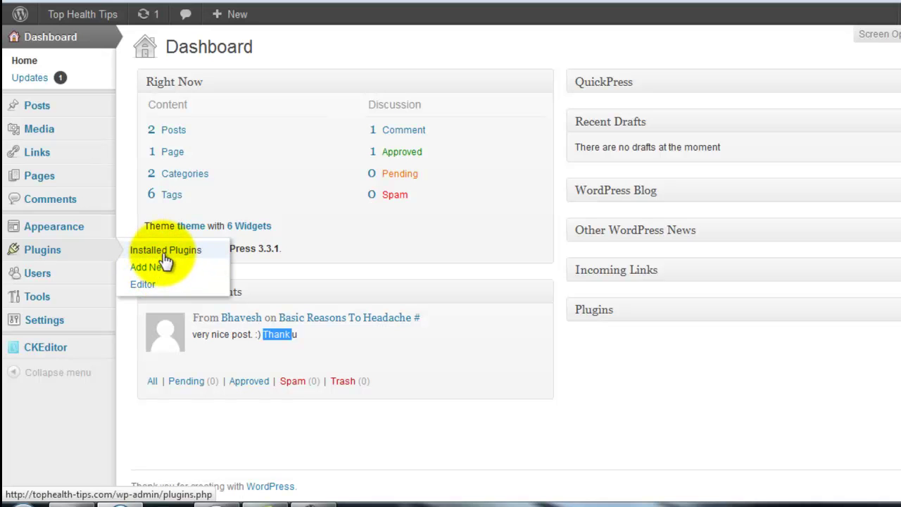
left_click(164, 255)
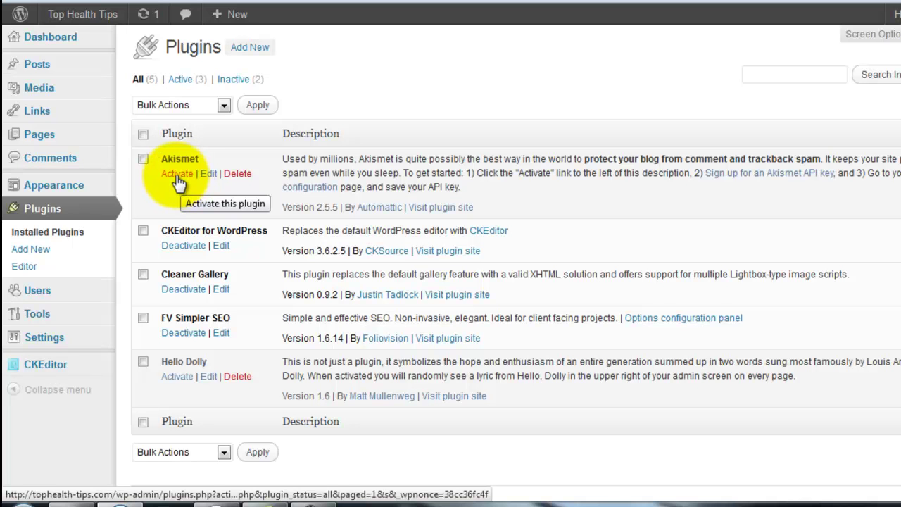
left_click(178, 181)
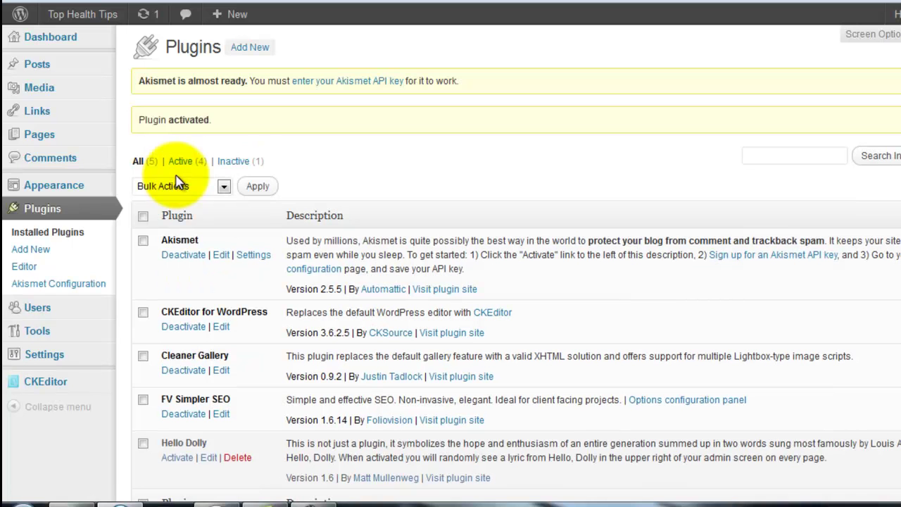
left_click(332, 88)
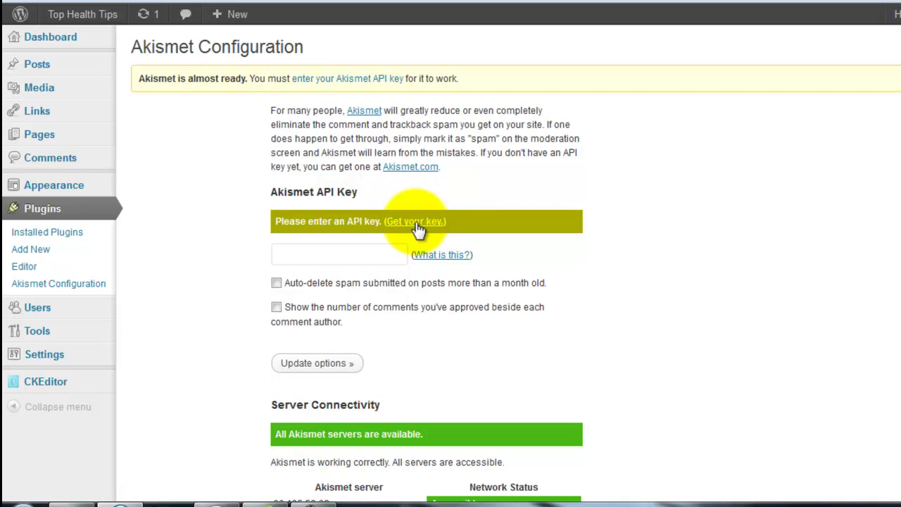
left_click(288, 221)
left_click_drag(297, 221, 353, 223)
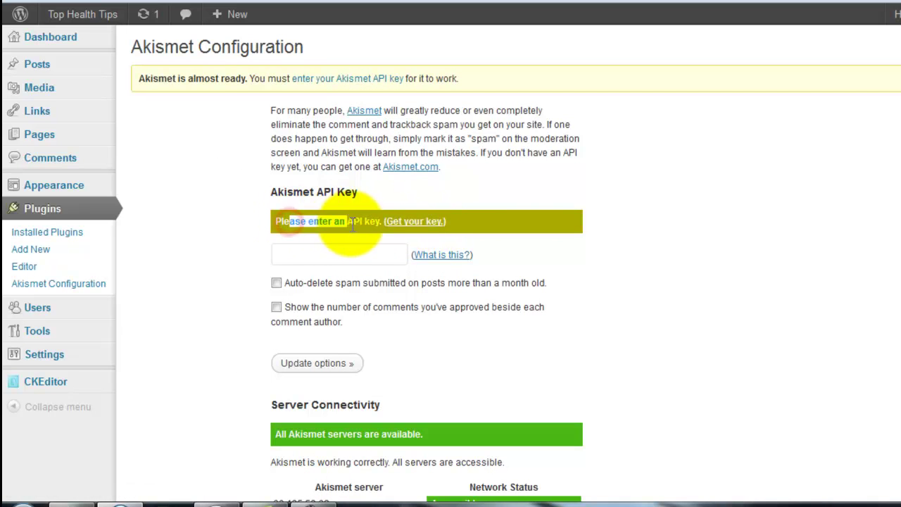
left_click(358, 228)
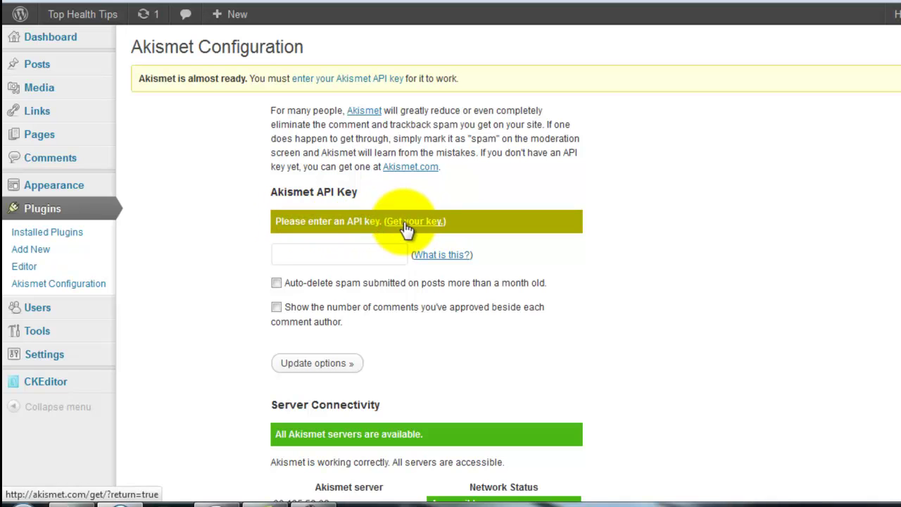
- Follow 'Get your key' to akismet.com and start the API key signup, scrolling through the plans
left_click(407, 224)
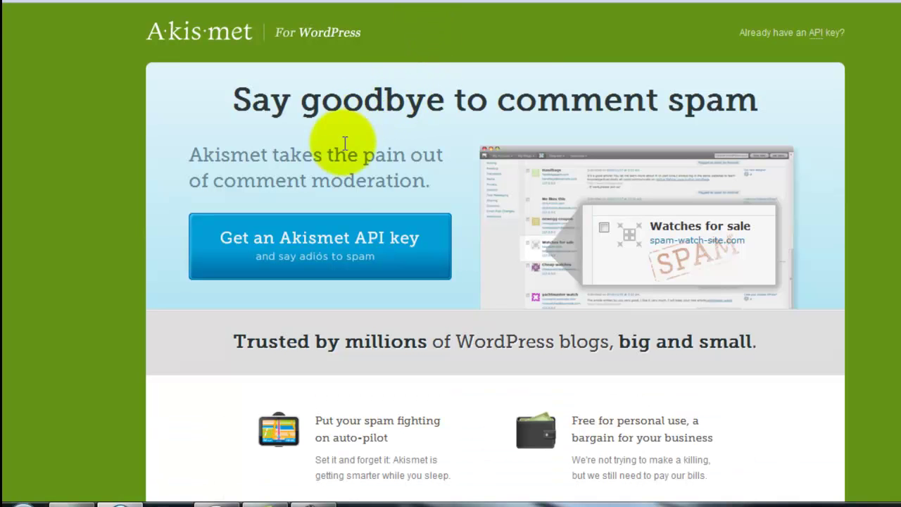
left_click(328, 255)
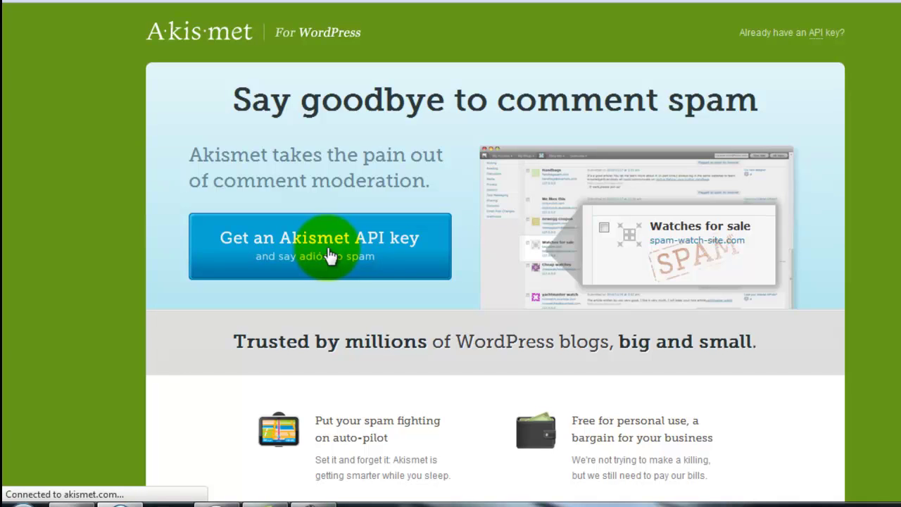
scroll(331, 255, "down", 3)
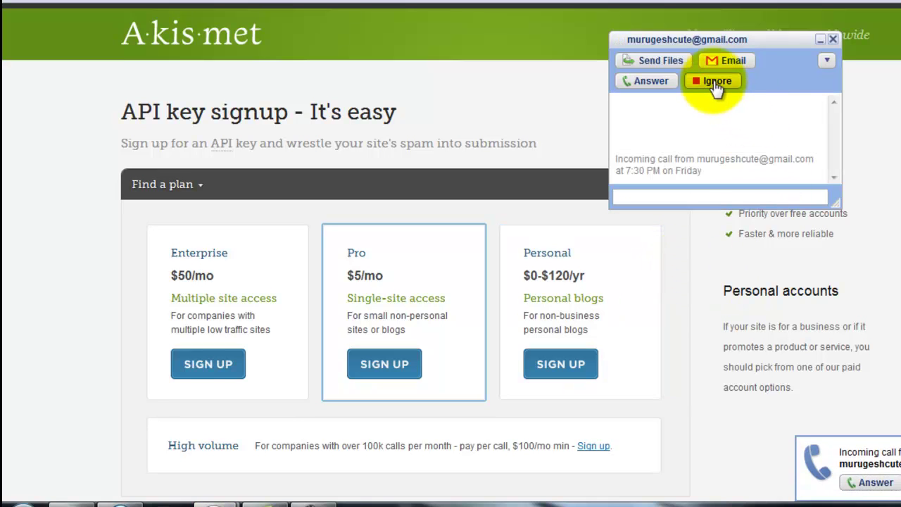
- Ignore the Google Talk call, reply 'wait' and '5minits', then hide the chat
left_click(717, 82)
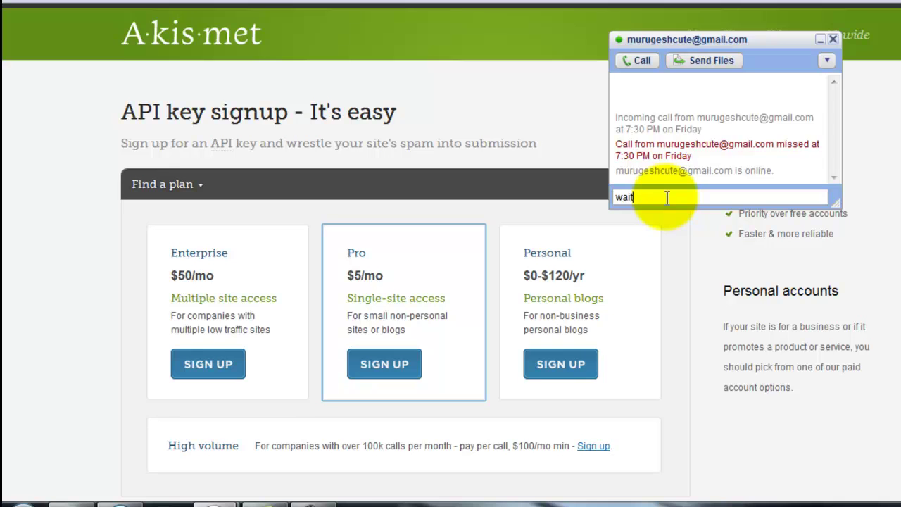
key("Return")
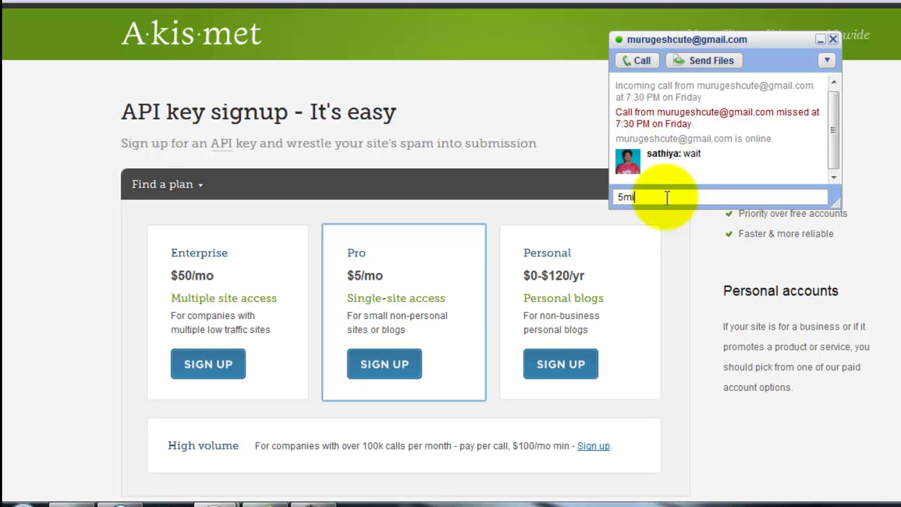
type("5minits")
key("Return")
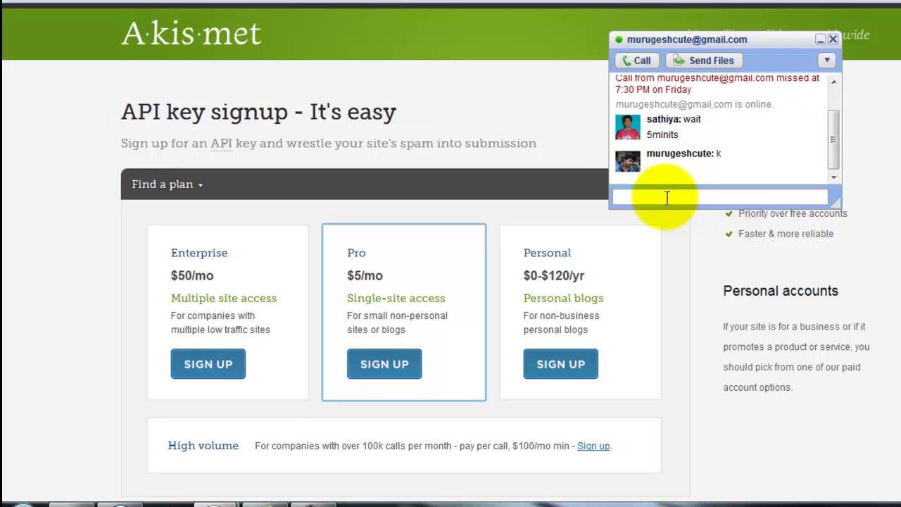
left_click(556, 150)
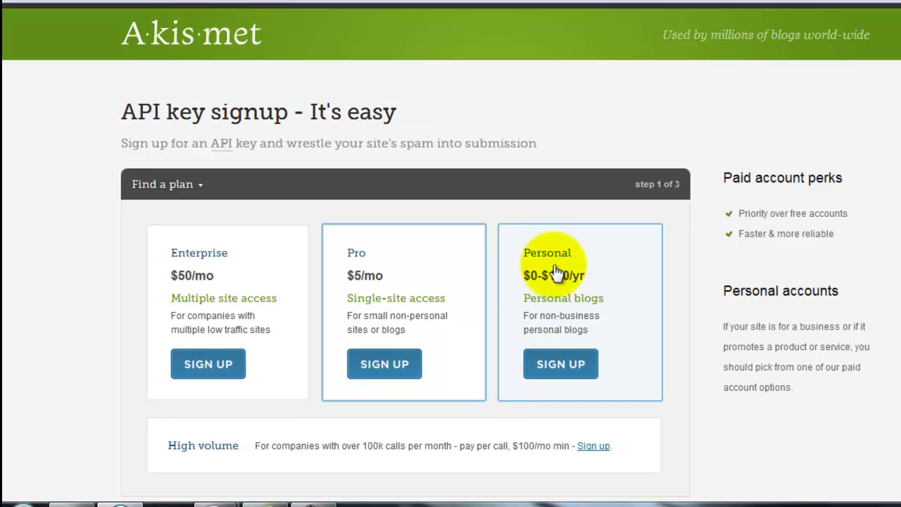
- Choose the Personal plan with a $0 yearly contribution
left_click(553, 366)
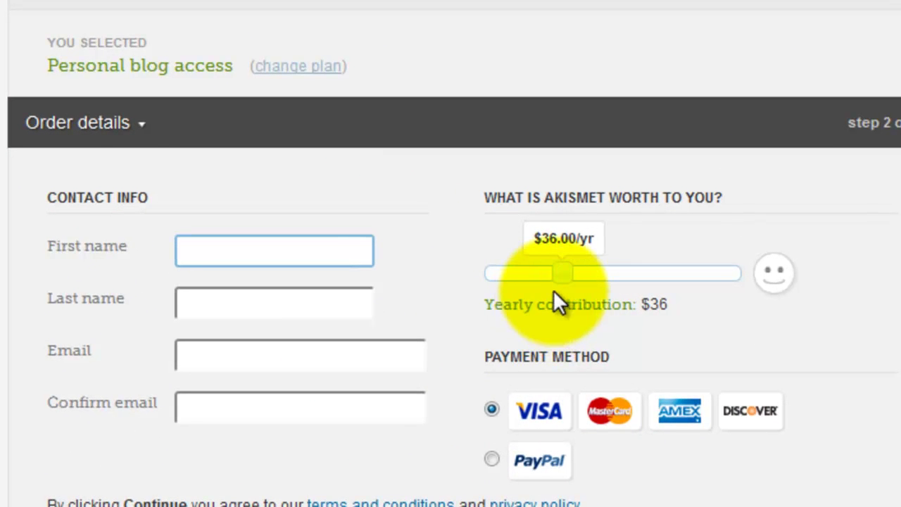
left_click_drag(562, 275, 480, 280)
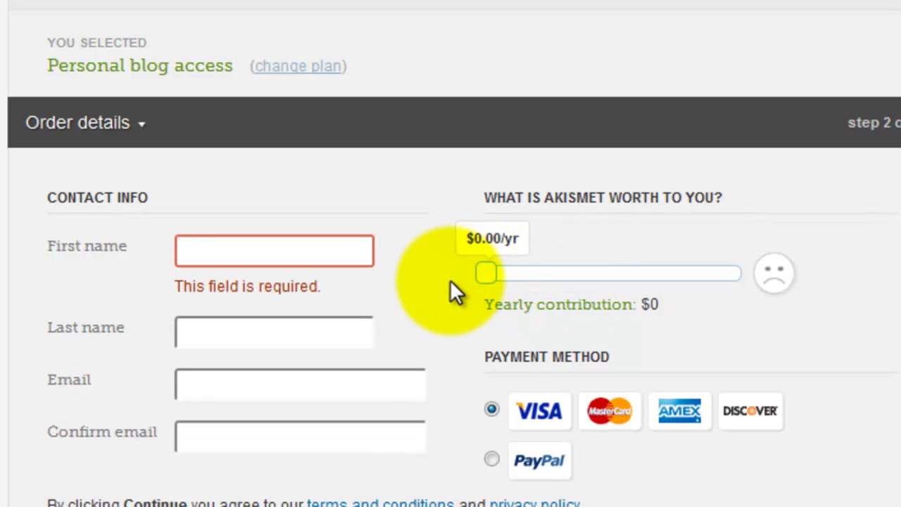
left_click(486, 273)
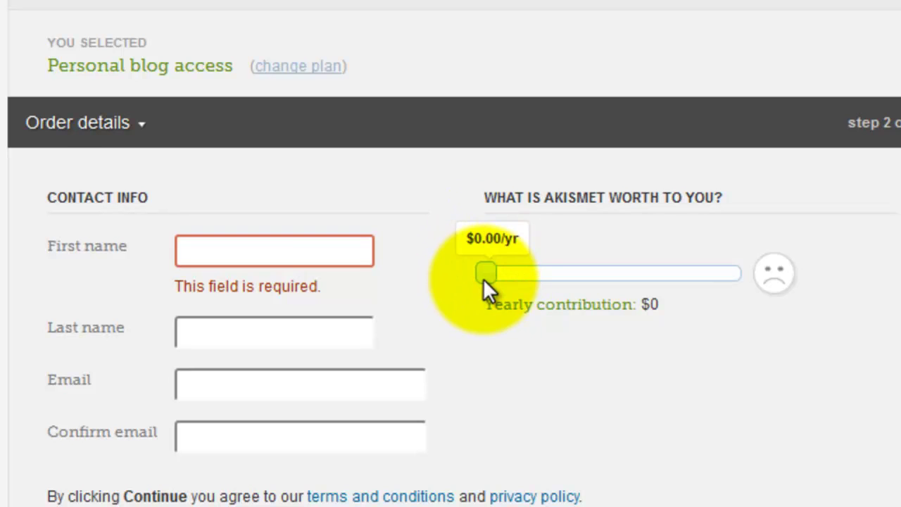
- Enter the user's first and last name in the signup form
left_click(355, 255)
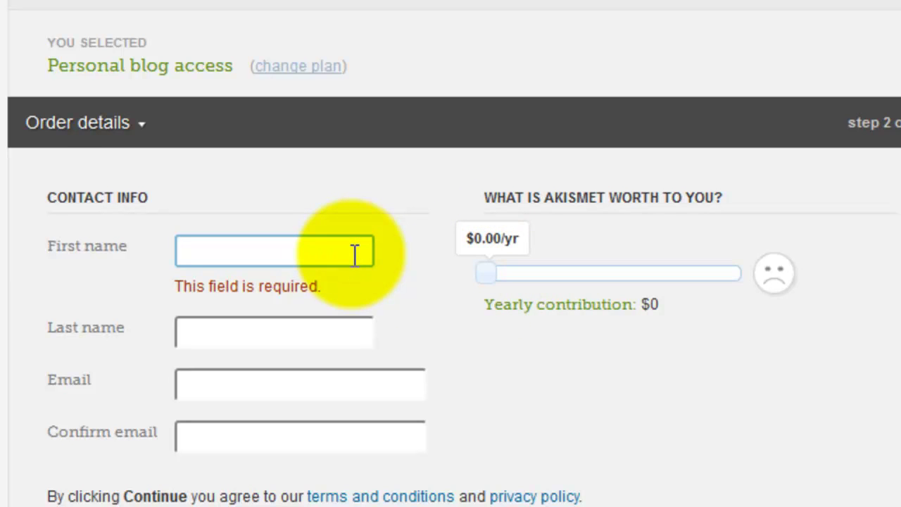
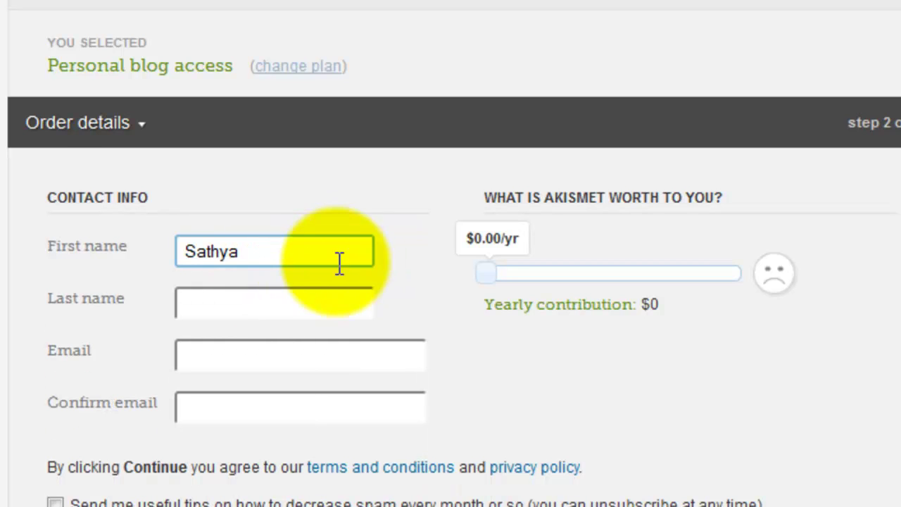
left_click(254, 308)
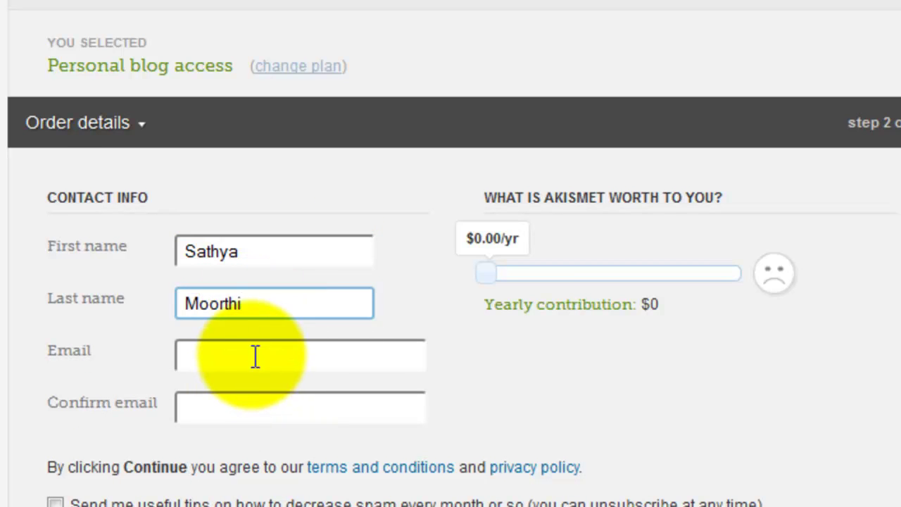
left_click(253, 354)
left_click(255, 354)
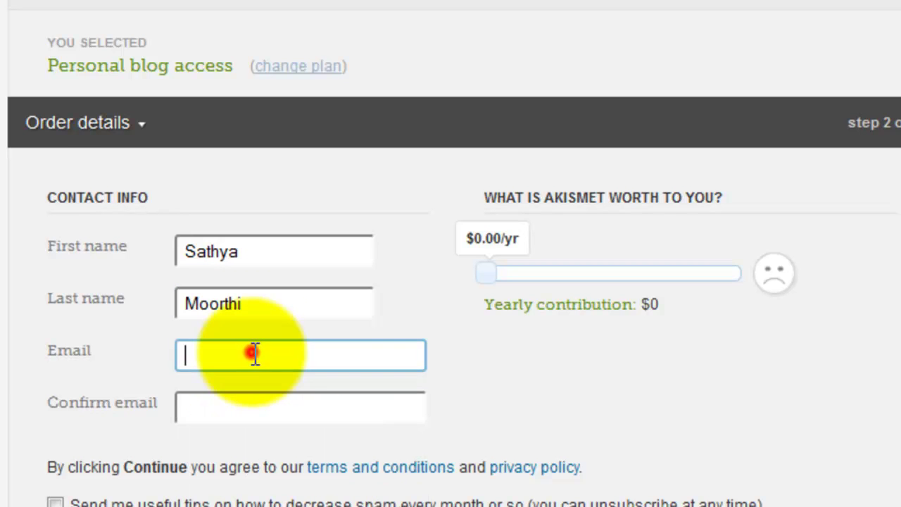
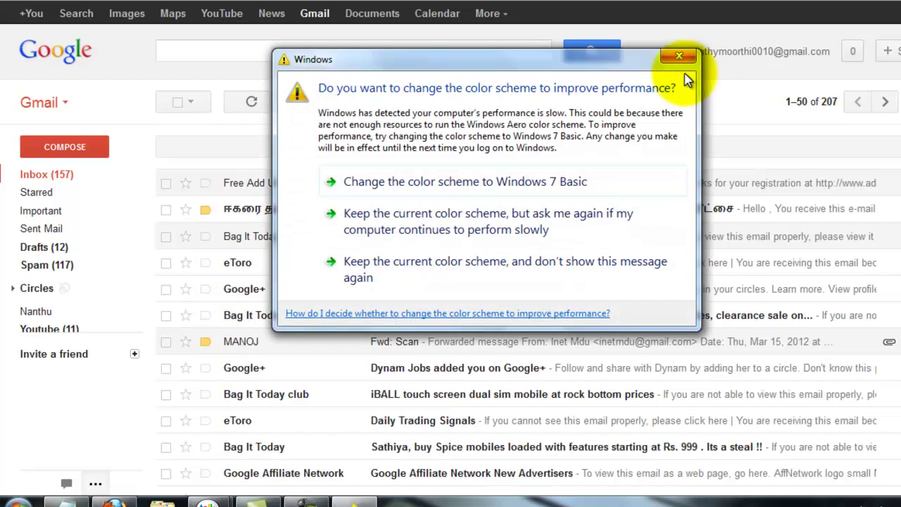
- Copy the Gmail account's e-mail address from the account details panel, then return to Akismet
left_click(679, 55)
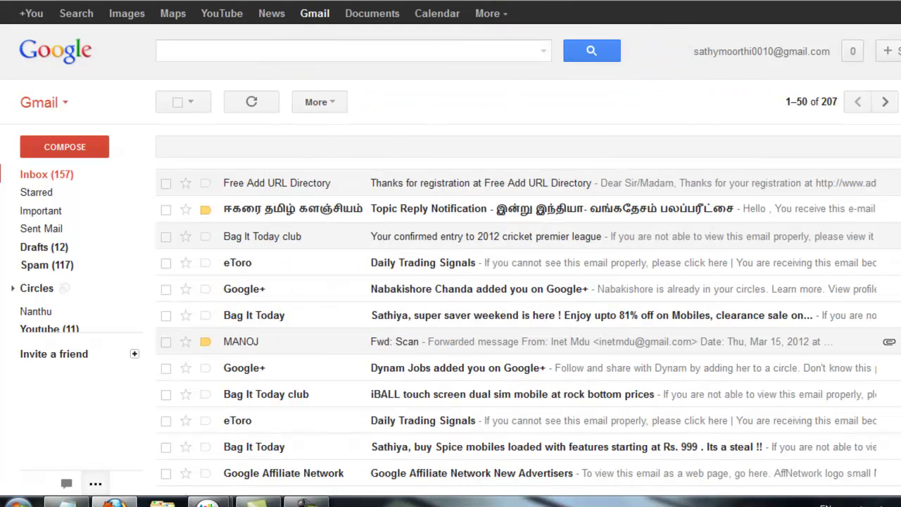
left_click(732, 48)
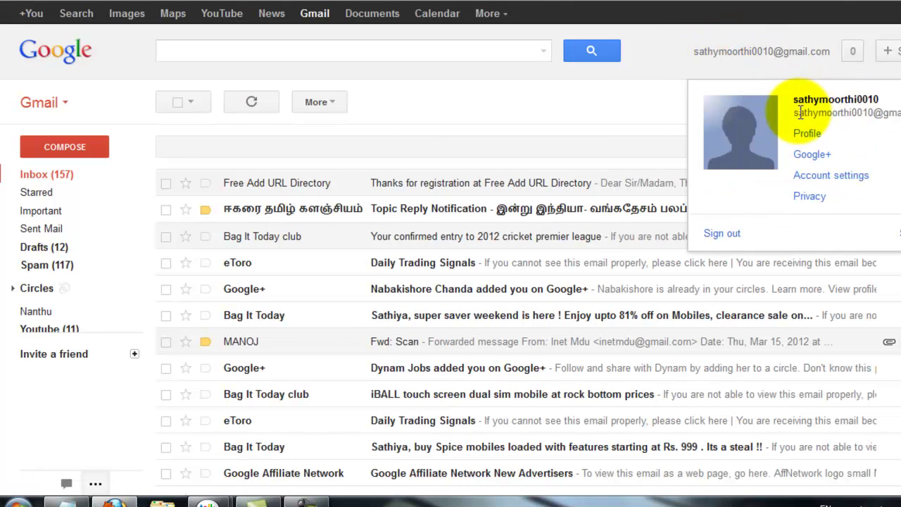
left_click_drag(794, 112, 900, 118)
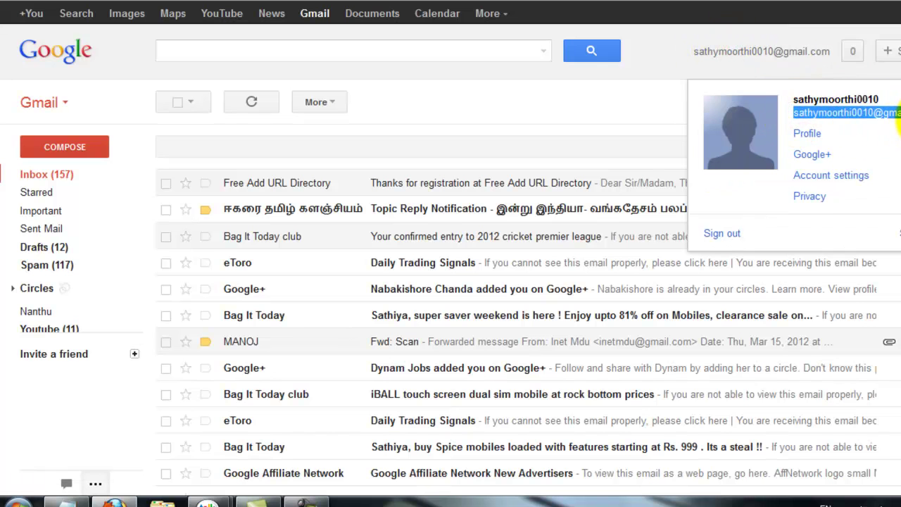
key("alt+Tab")
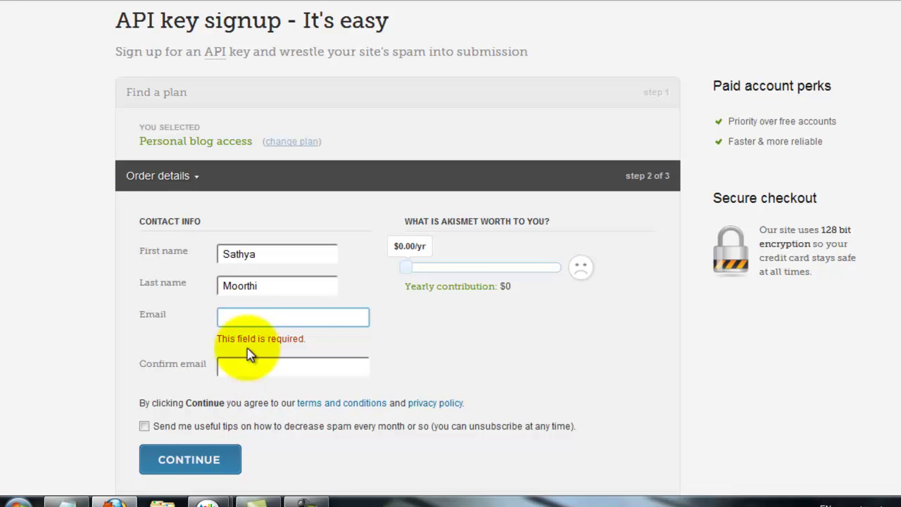
- Paste the account e-mail into both the Email and Confirm email fields
left_click(228, 316)
key("ctrl+v")
left_click(232, 352)
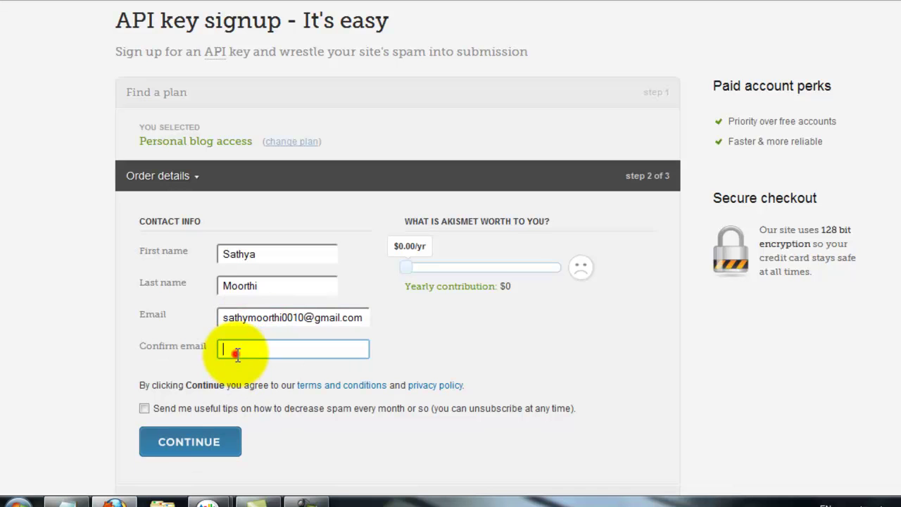
key("ctrl+v")
- Opt in to spam-reduction tips and submit to activate the free Personal plan
left_click(143, 408)
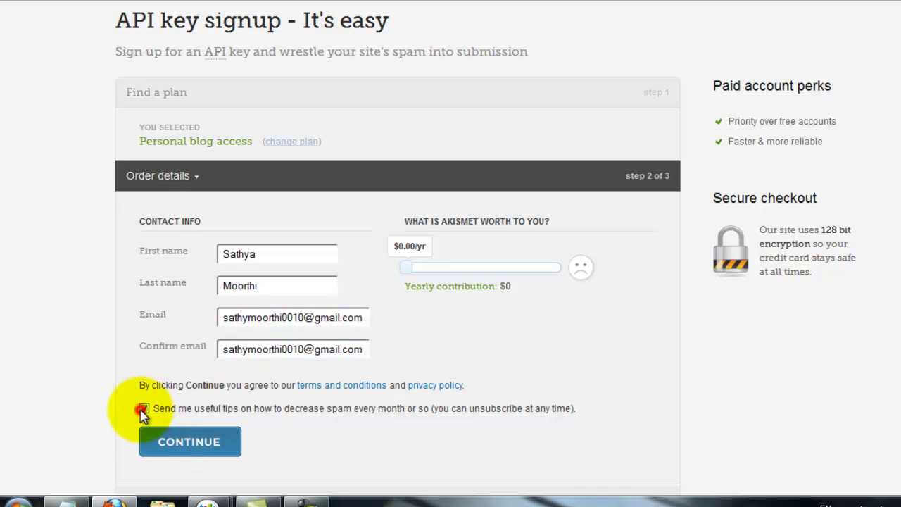
left_click(174, 445)
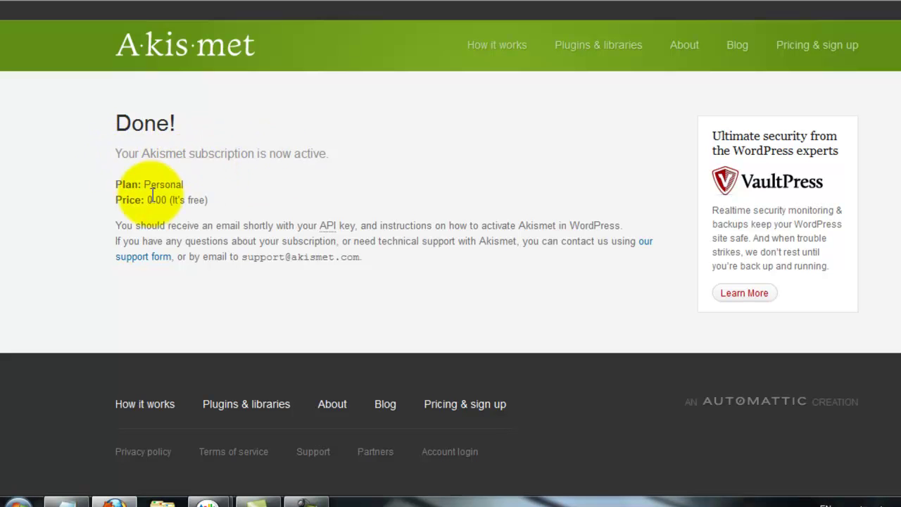
left_click(114, 199)
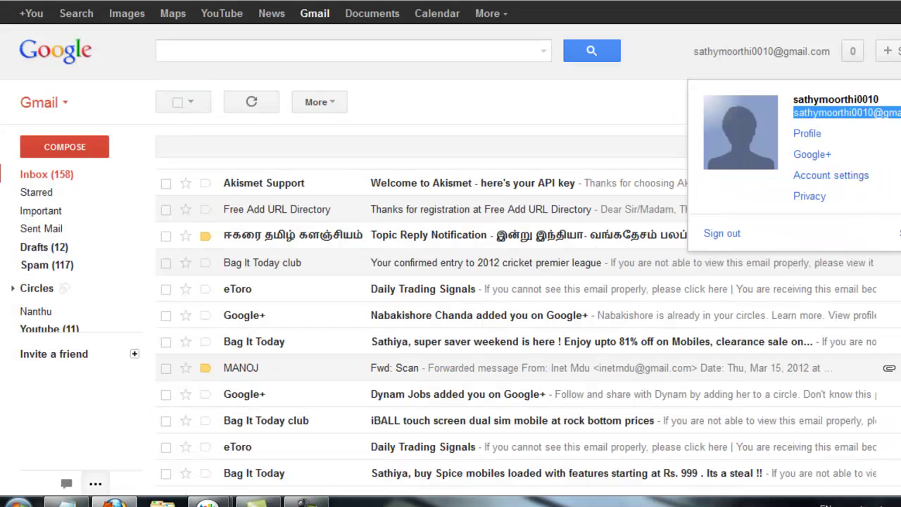
- Copy the API key from the 'Welcome to Akismet' email and go to WordPress
left_click(242, 186)
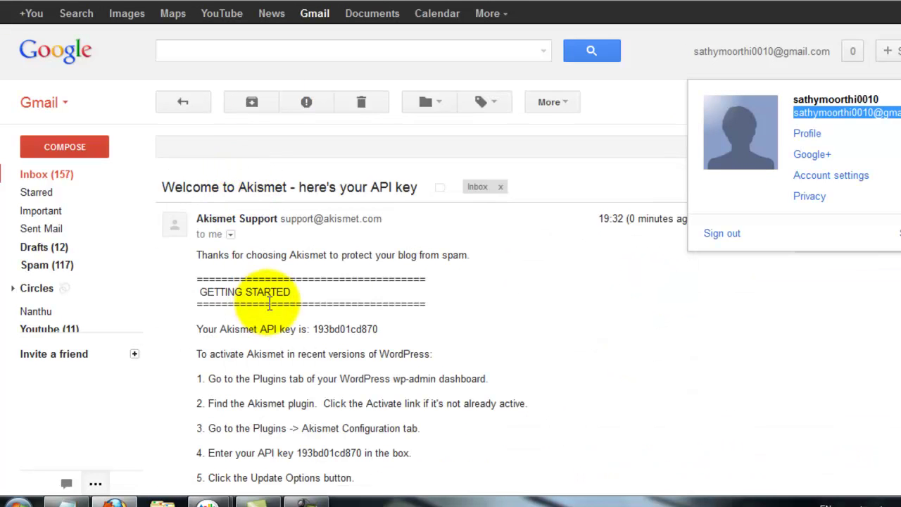
scroll(261, 272, "down", 1)
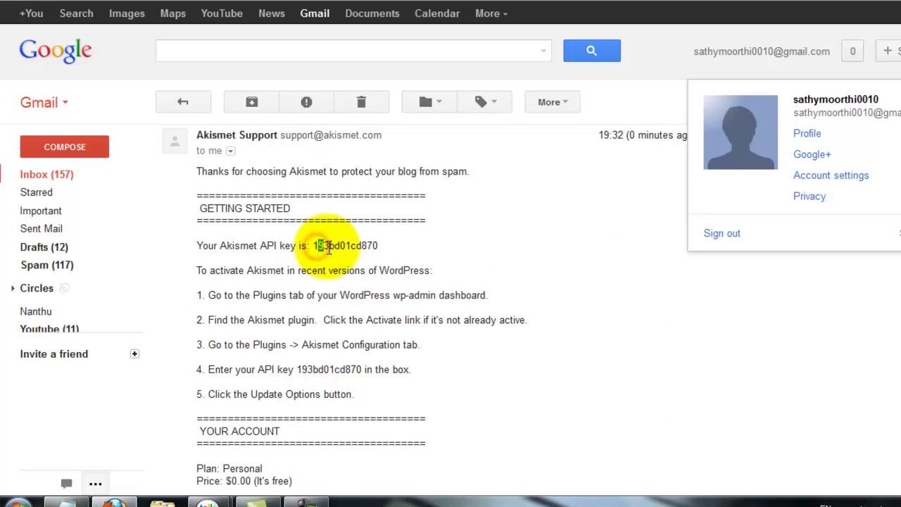
left_click(329, 248)
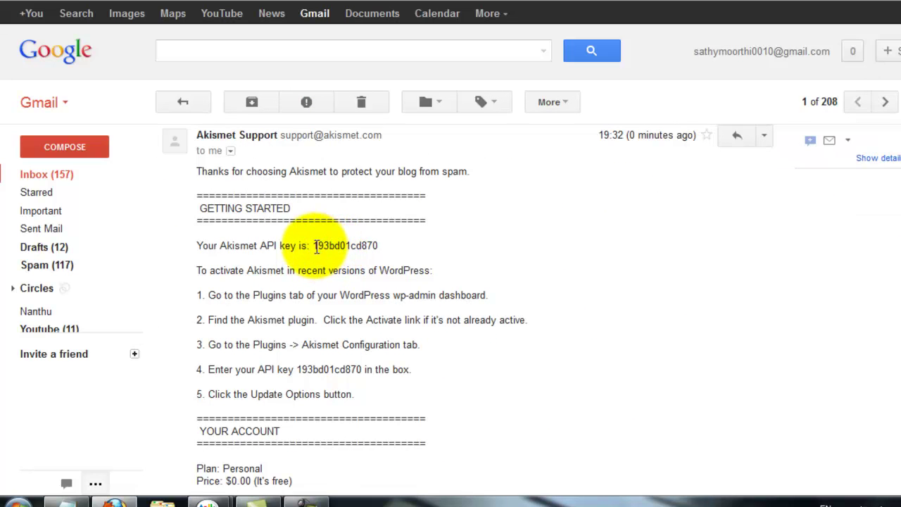
left_click_drag(315, 245, 380, 249)
key("ctrl+c")
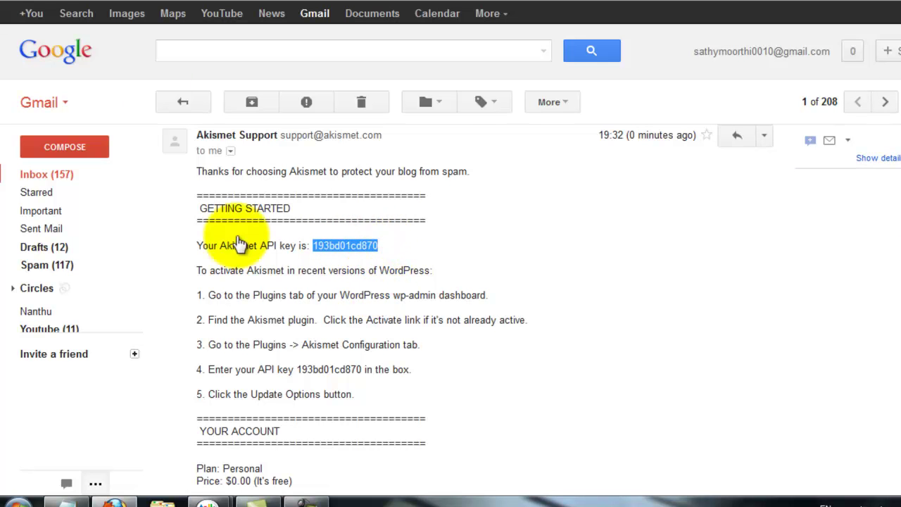
left_click(211, 2)
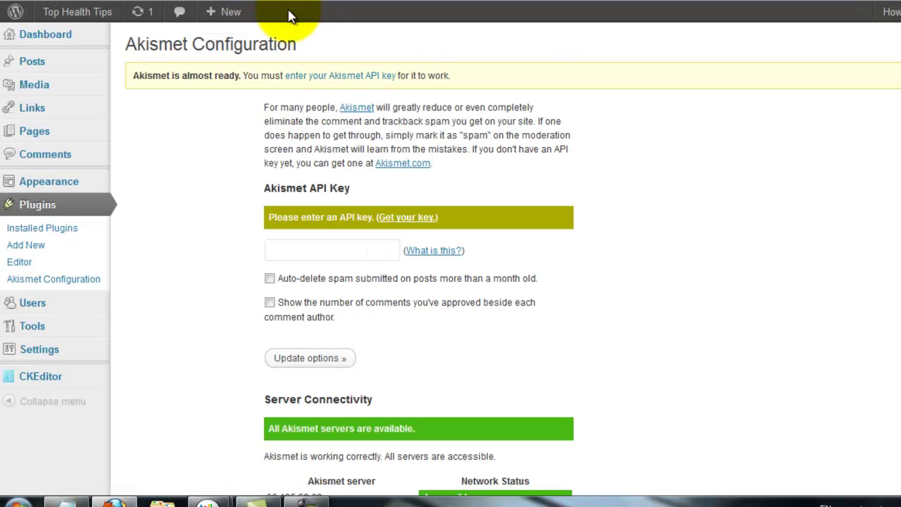
- Paste the Akismet API key into the API Key field, replacing a stray letter
left_click(323, 251)
type("V")
left_click_drag(303, 248, 256, 248)
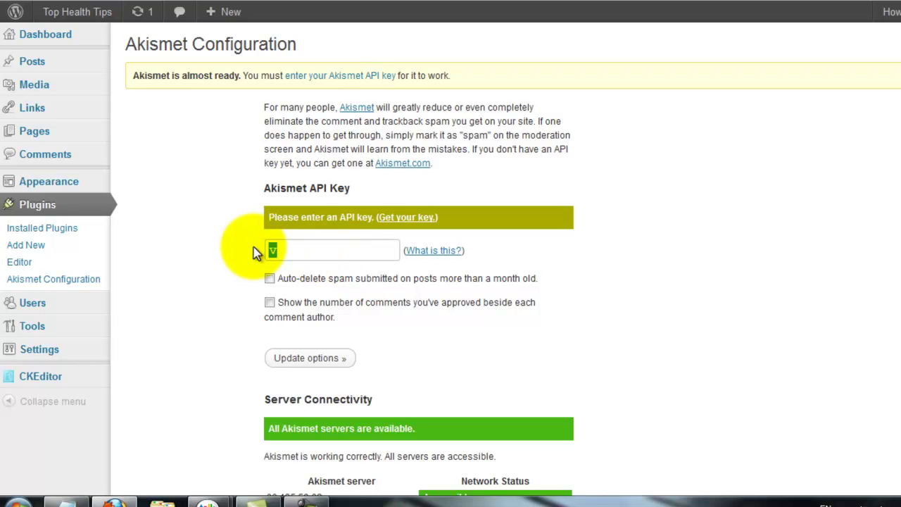
key("ctrl+v")
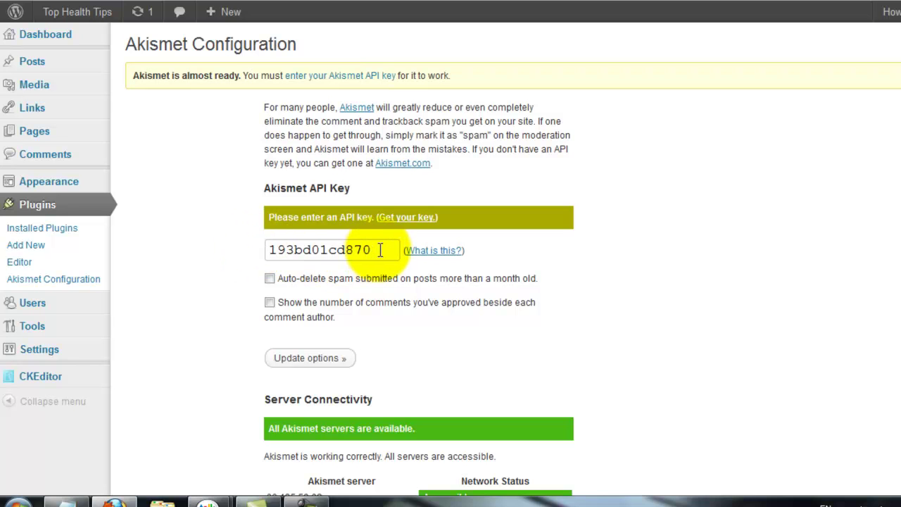
left_click(380, 249)
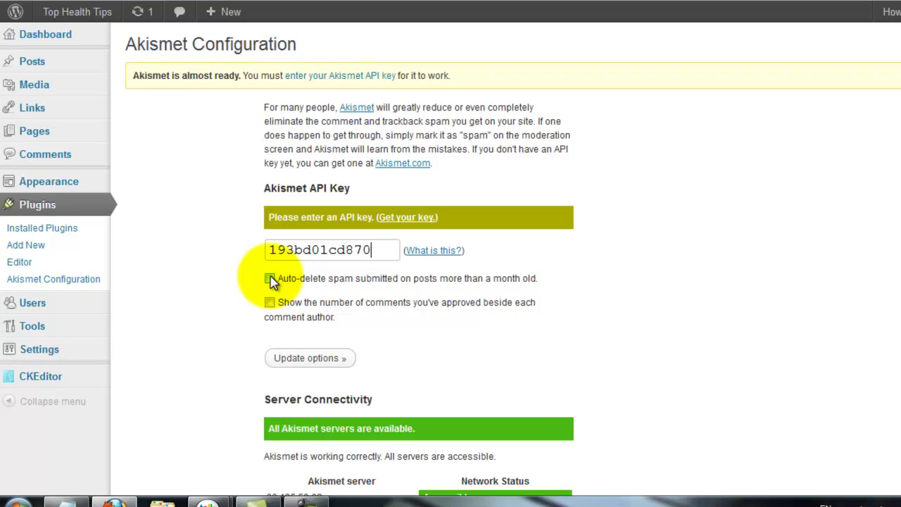
- Enable auto-deleting month-old spam and review the server accessibility list
left_click(270, 278)
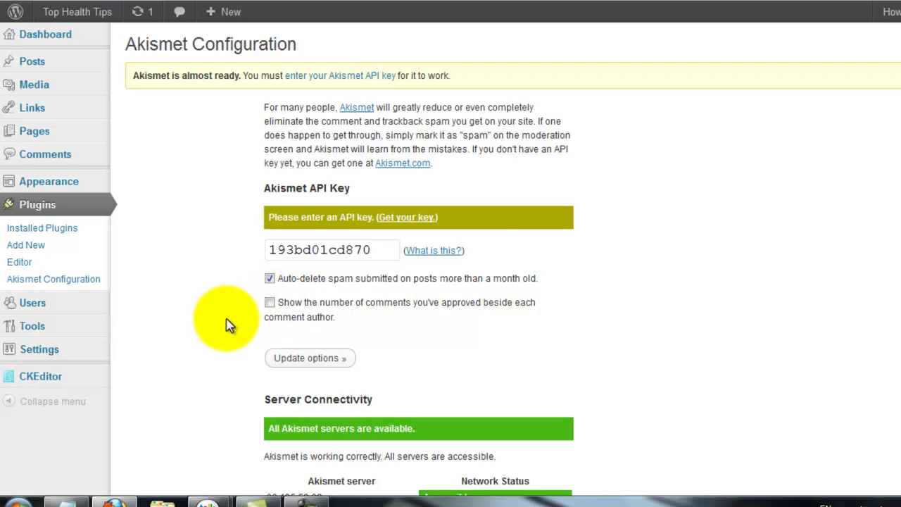
scroll(211, 313, "down", 5)
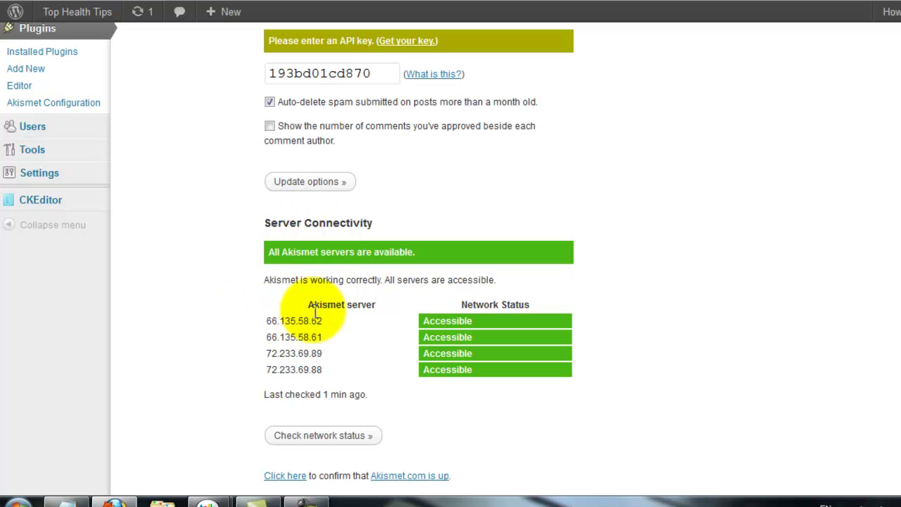
left_click_drag(262, 323, 338, 411)
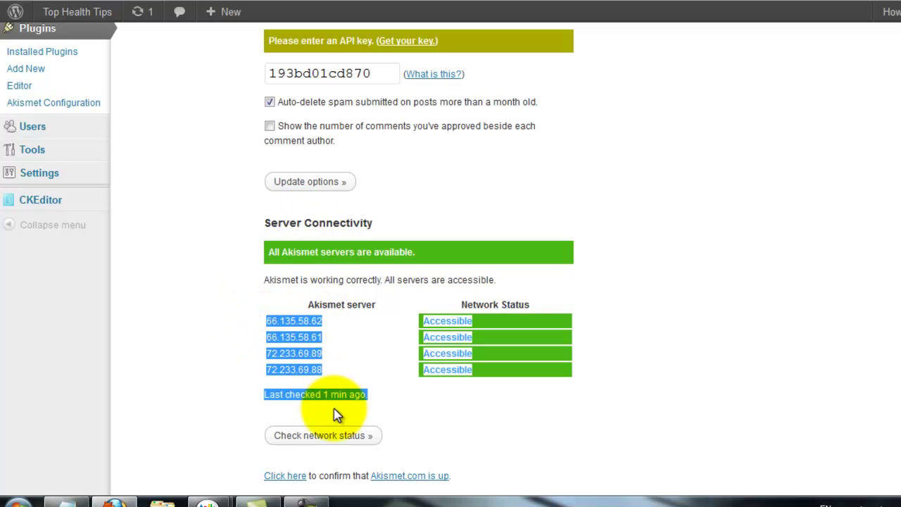
left_click_drag(324, 367, 315, 369)
mouse_move(264, 314)
left_mouse_down()
mouse_move(282, 362)
mouse_move(282, 332)
mouse_move(272, 322)
left_mouse_up()
left_click(278, 336)
scroll(278, 336, "down", 2)
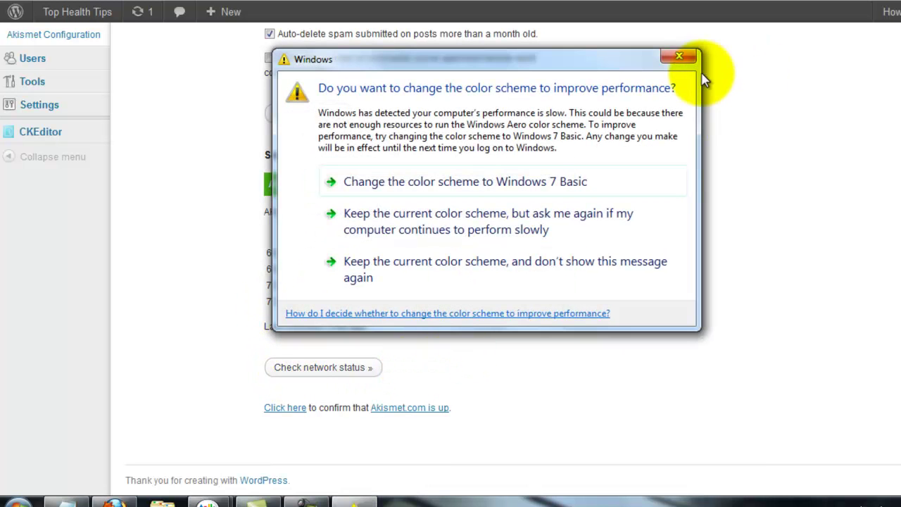
- Update the options so the API key is verified with all four servers Accessible
left_click(680, 56)
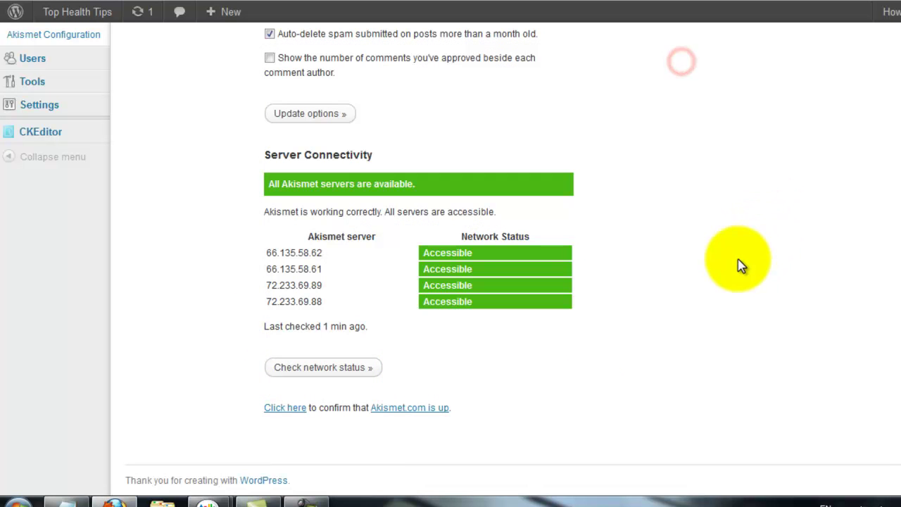
left_click(313, 114)
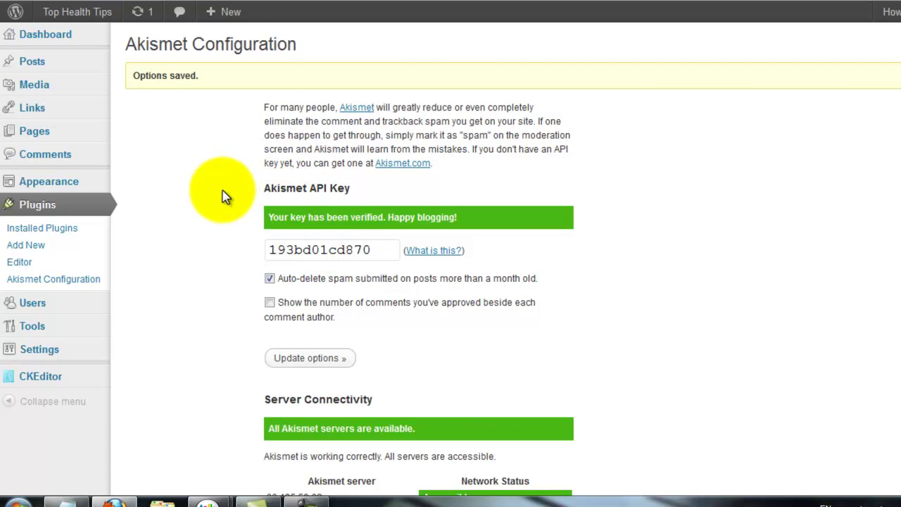
scroll(222, 195, "down", 3)
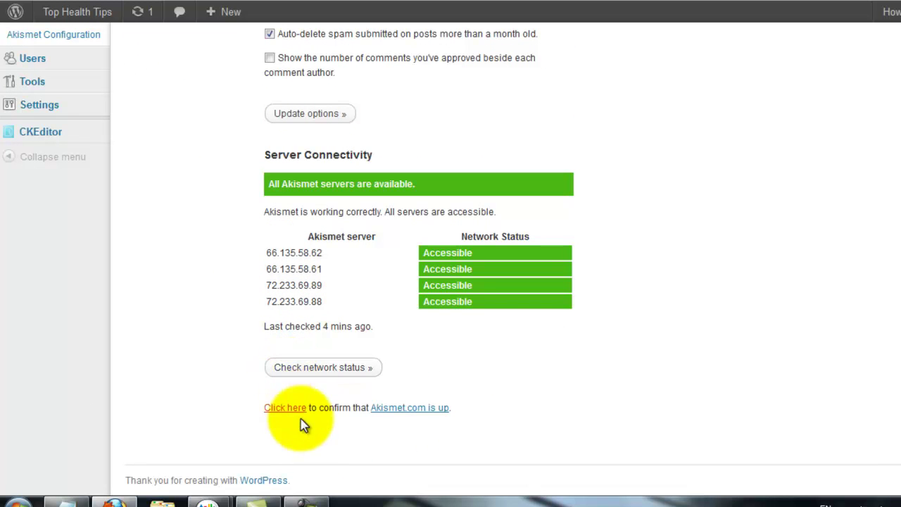
left_click(327, 374)
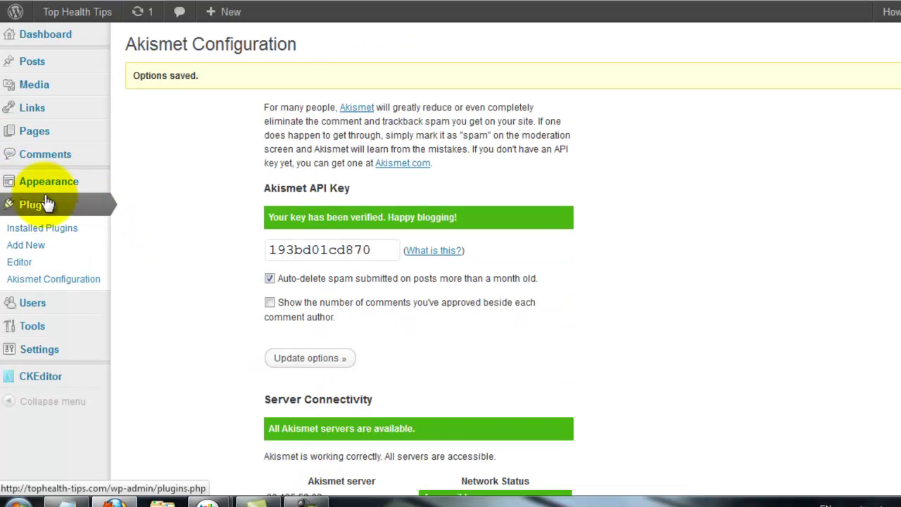
mouse_move(48, 200)
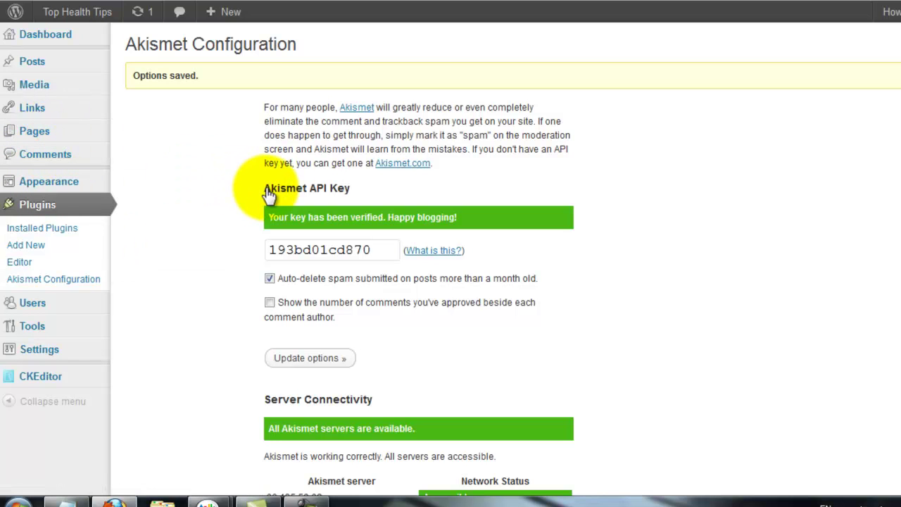
left_click_drag(262, 189, 309, 201)
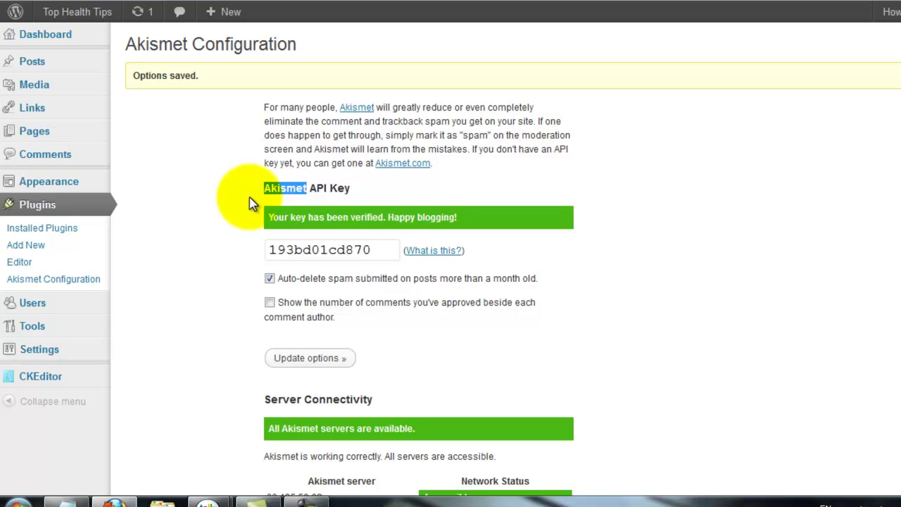
left_click(268, 107)
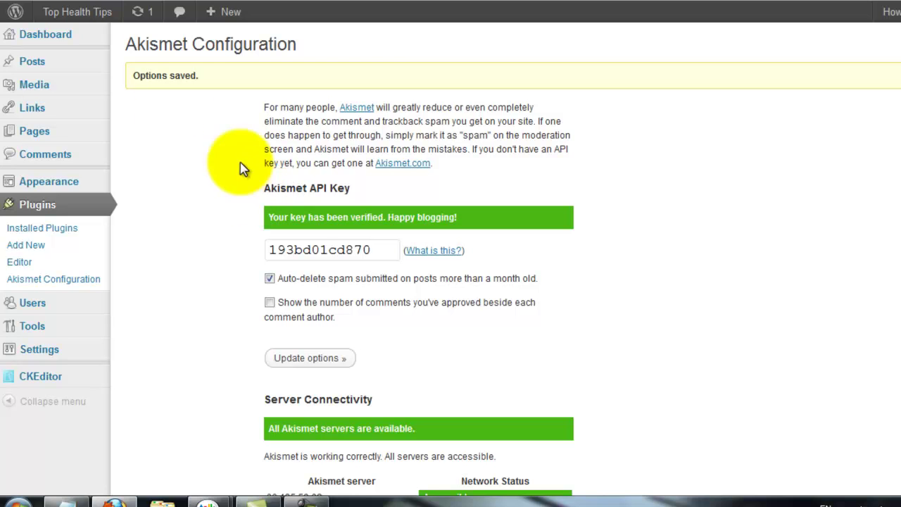
mouse_move(42, 61)
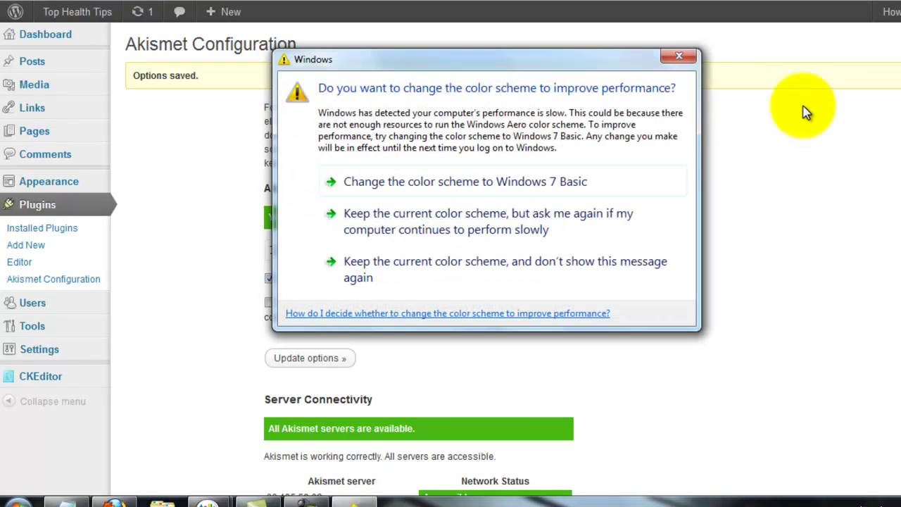
left_click(680, 62)
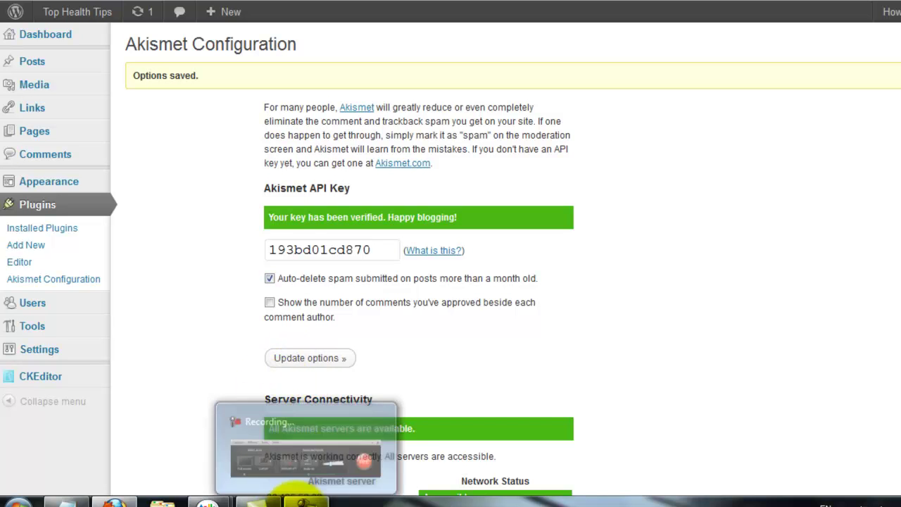
left_click(297, 502)
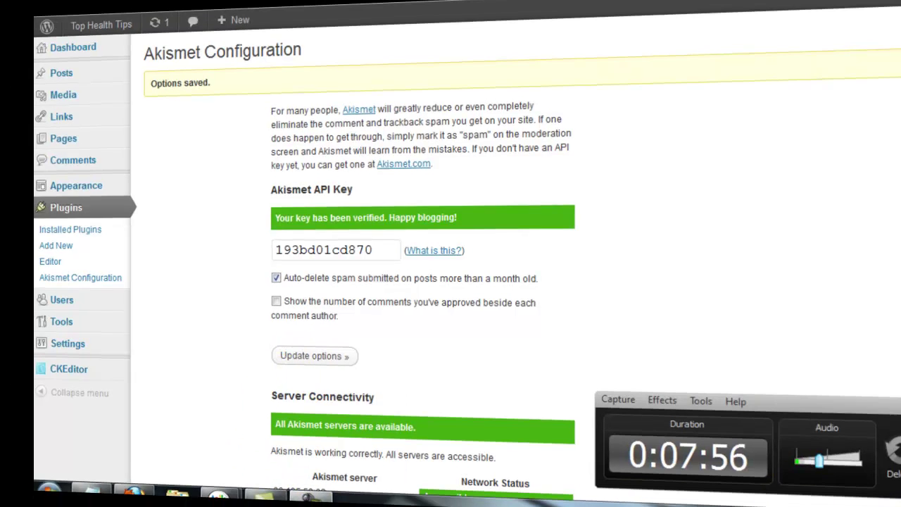